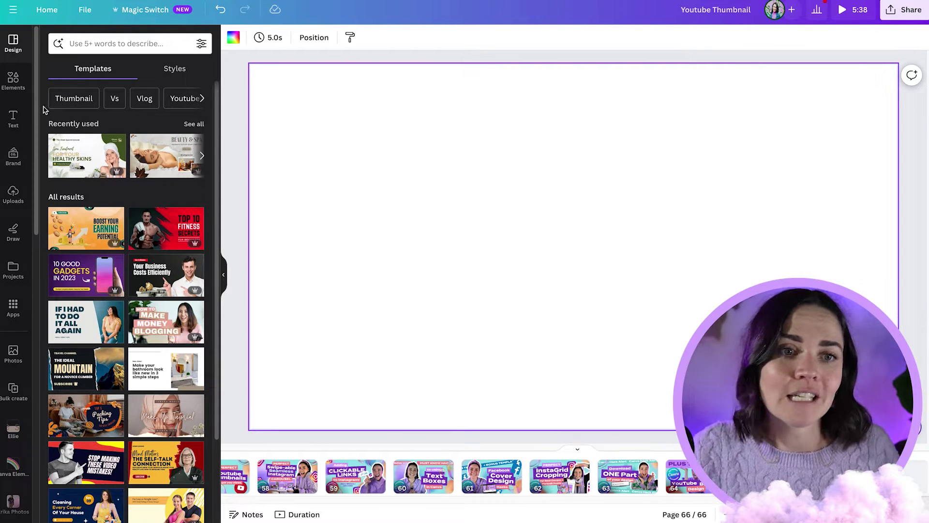
# Browse the graphics in the elements library and open the Bold Foliage collection
pyautogui.click(14, 80)
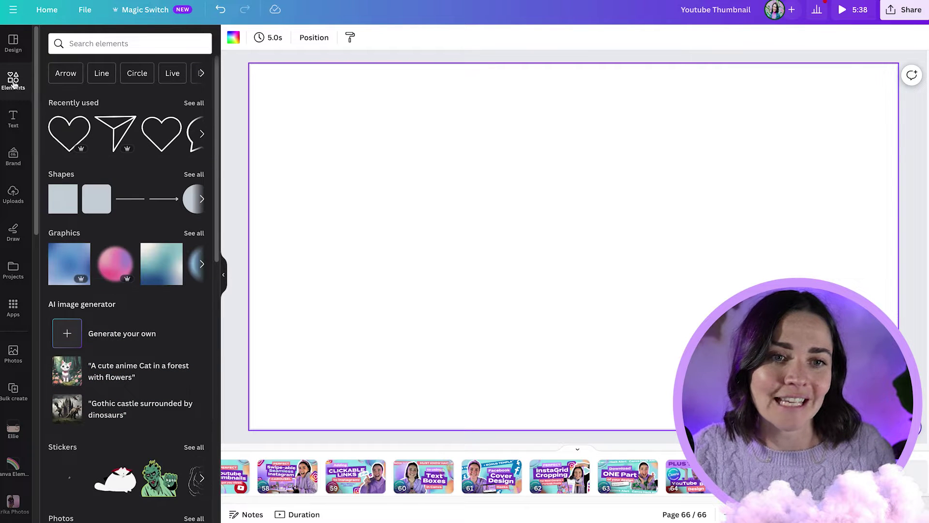
pyautogui.click(194, 233)
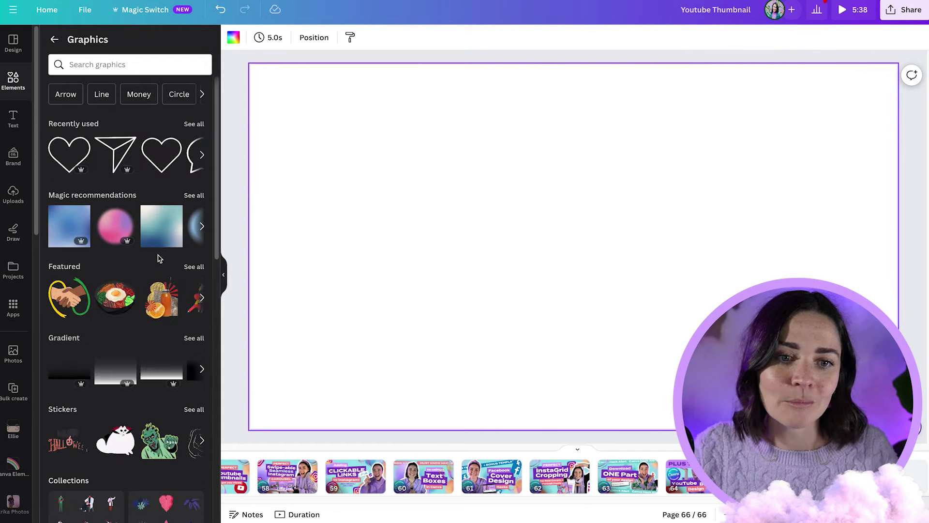
pyautogui.scroll(-1, 163, 250)
pyautogui.scroll(-6, 130, 240)
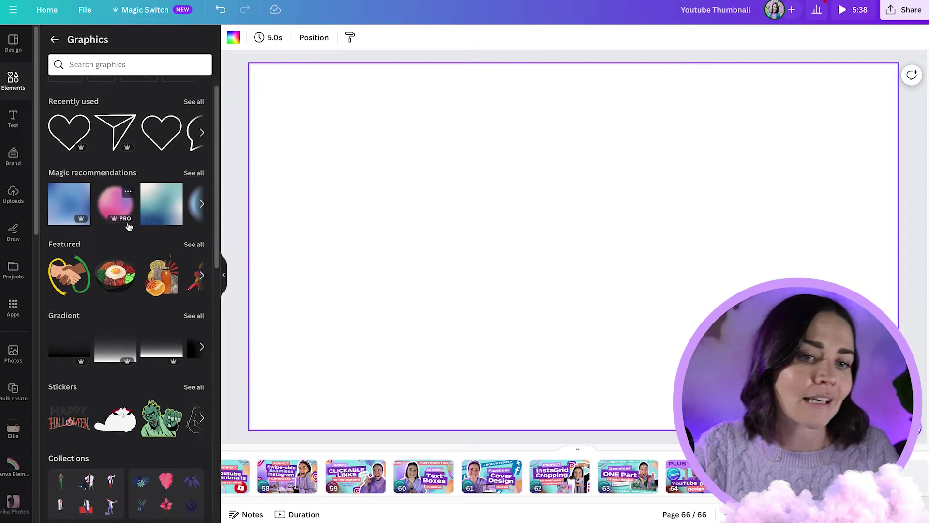
pyautogui.click(158, 234)
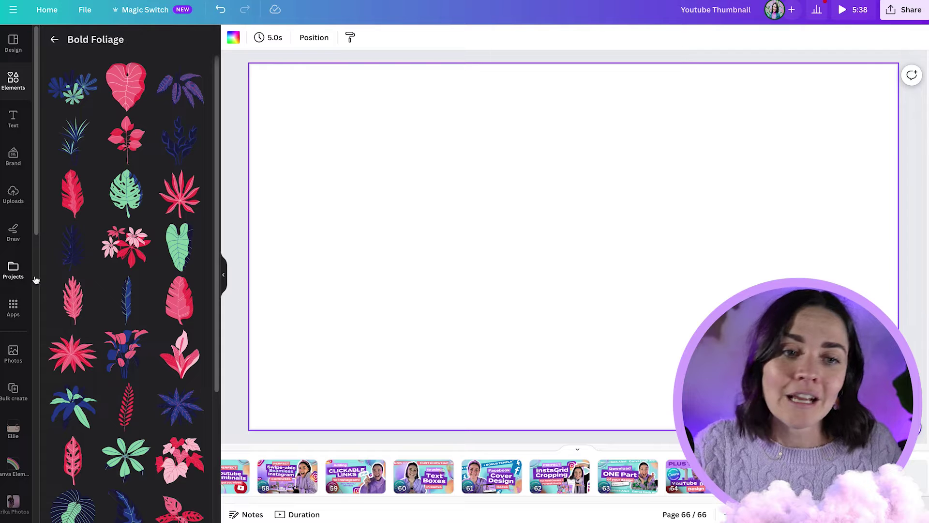
# Open the White Deer Brand Elements folder and look through all of its images
pyautogui.scroll(-3, 20, 292)
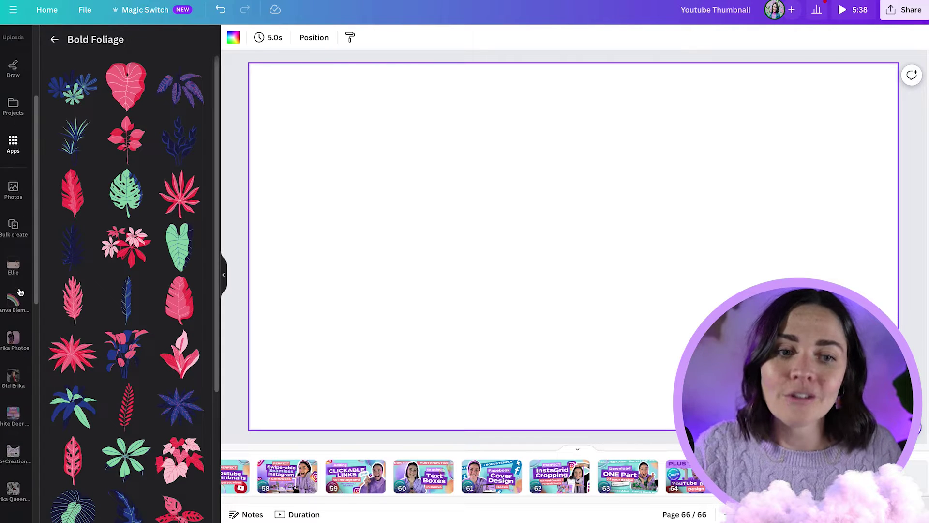
pyautogui.scroll(-4, 20, 292)
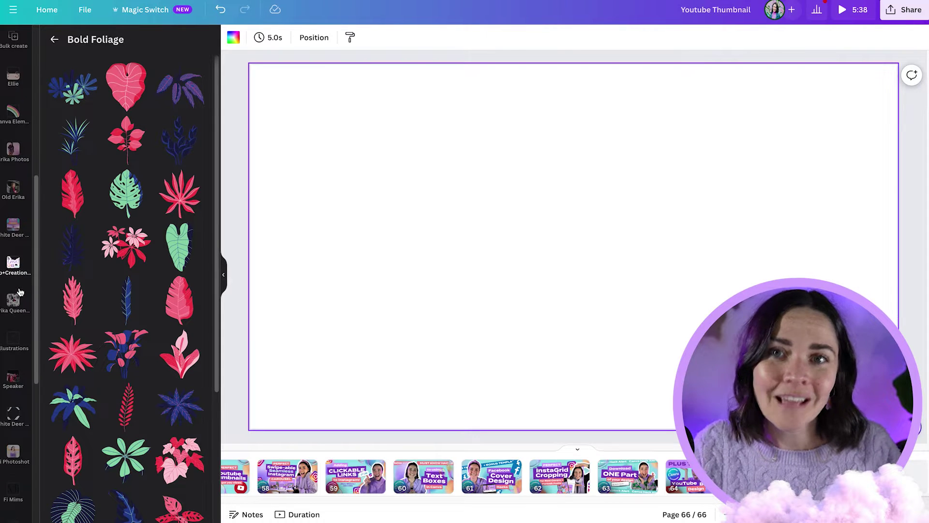
pyautogui.scroll(-3, 20, 292)
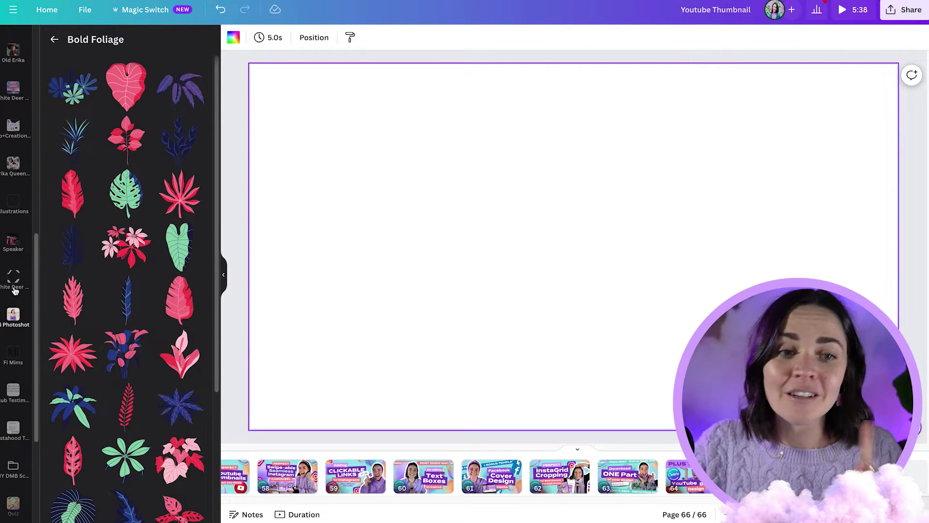
pyautogui.click(14, 280)
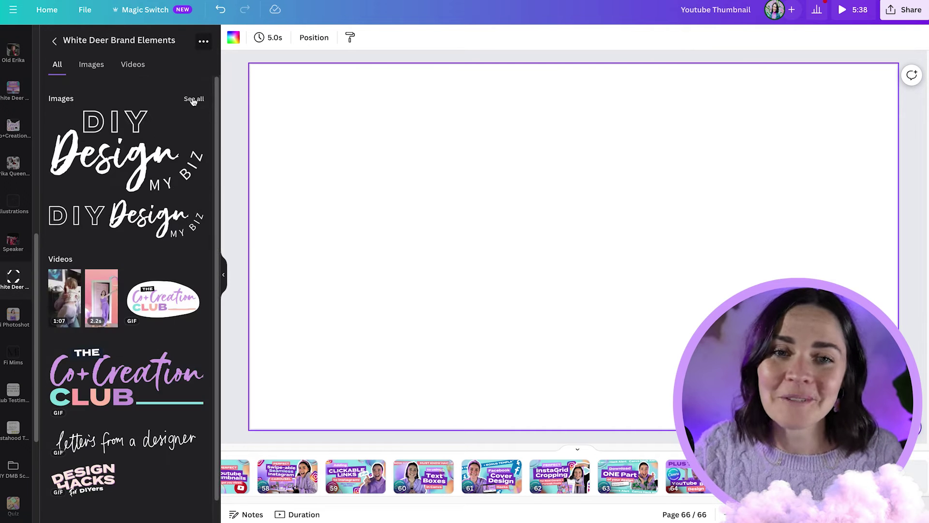
pyautogui.click(193, 100)
pyautogui.scroll(-1, 142, 159)
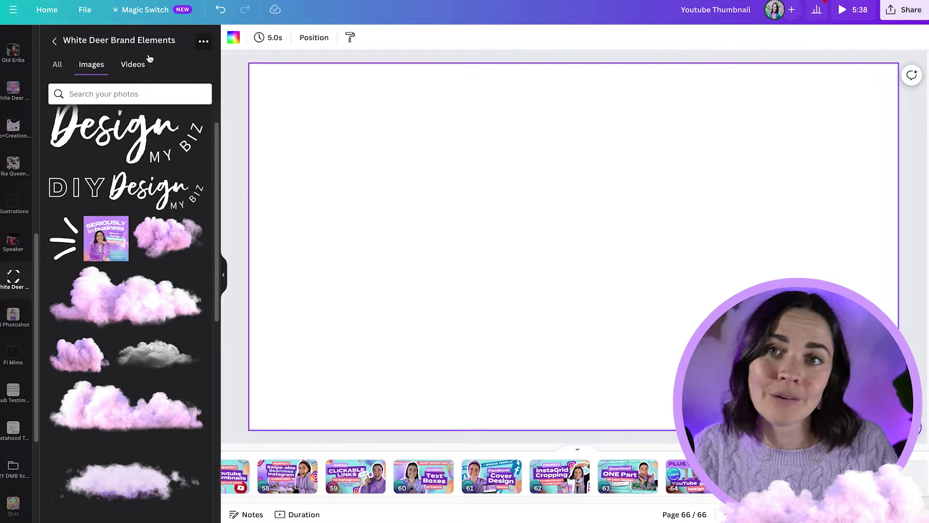
pyautogui.scroll(-3, 164, 184)
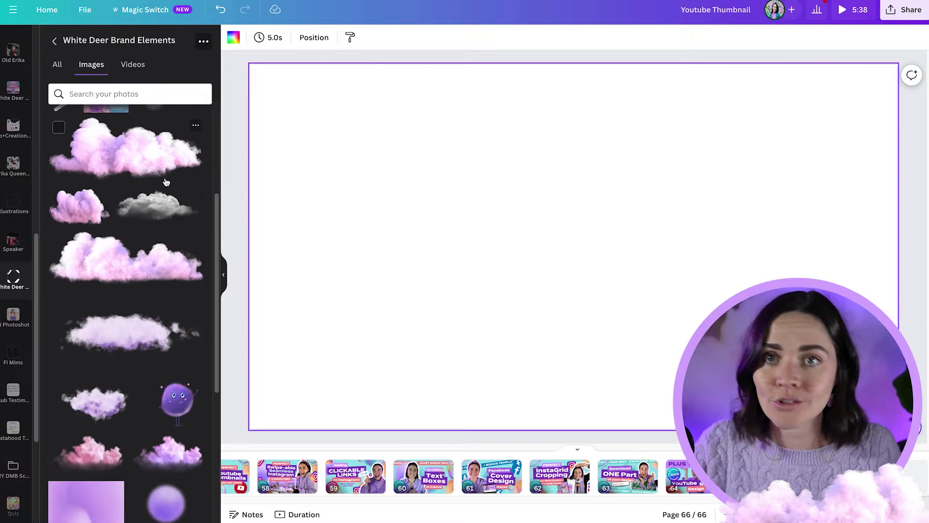
pyautogui.scroll(-9, 133, 173)
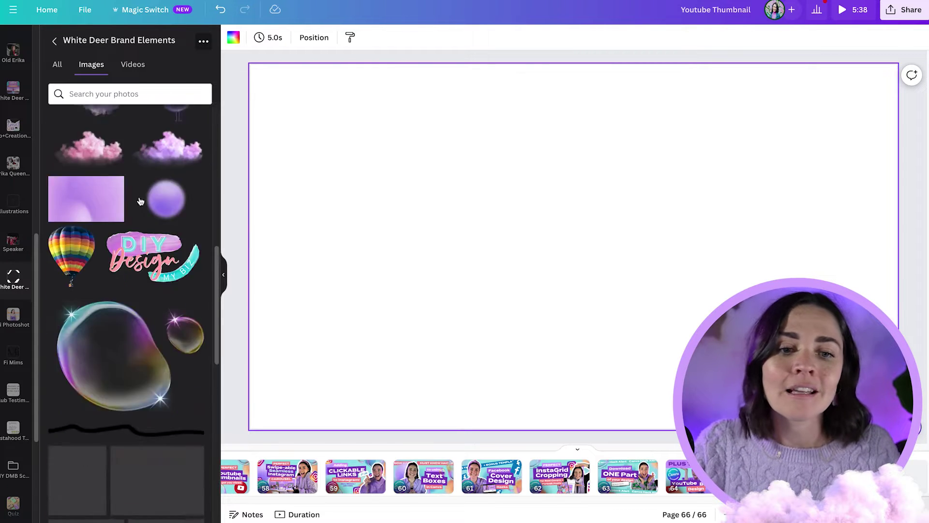
pyautogui.scroll(-8, 157, 275)
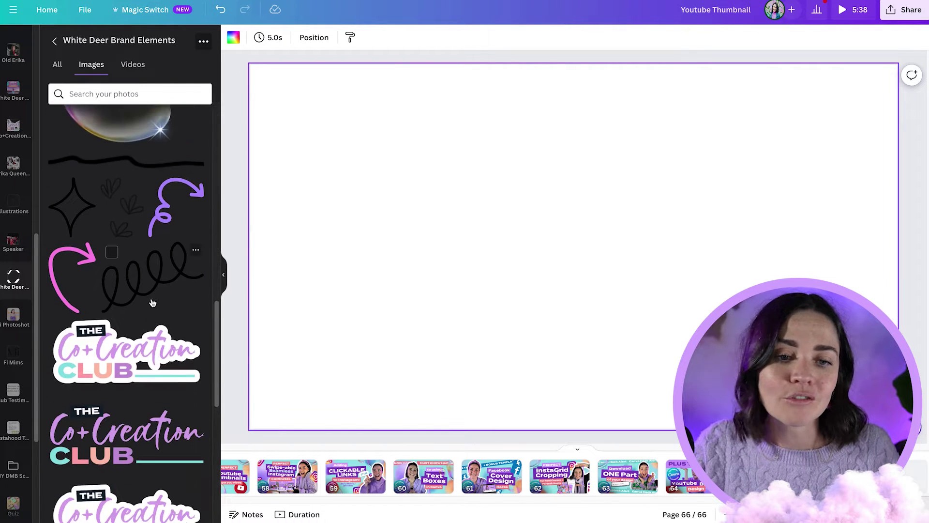
pyautogui.scroll(-6, 153, 303)
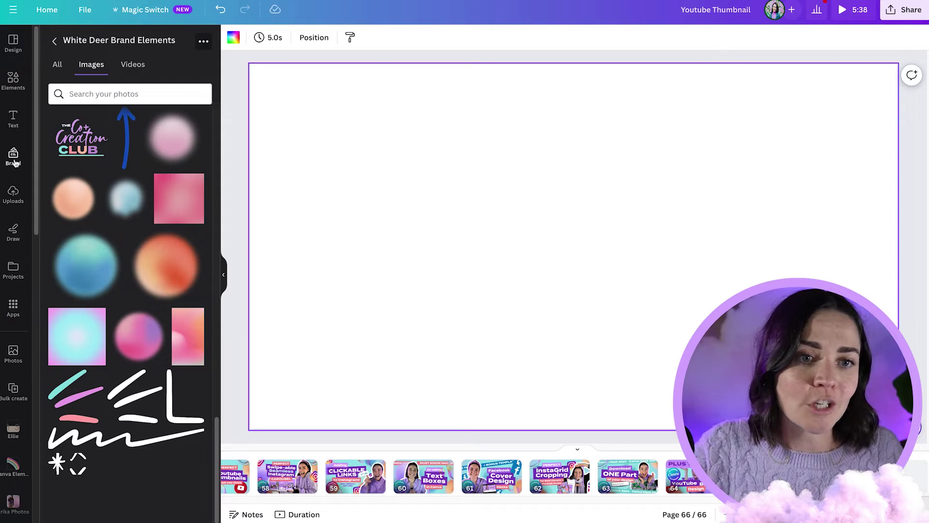
# Review the White Deer brand kit's logos, colors, fonts, photos and graphics
pyautogui.click(15, 163)
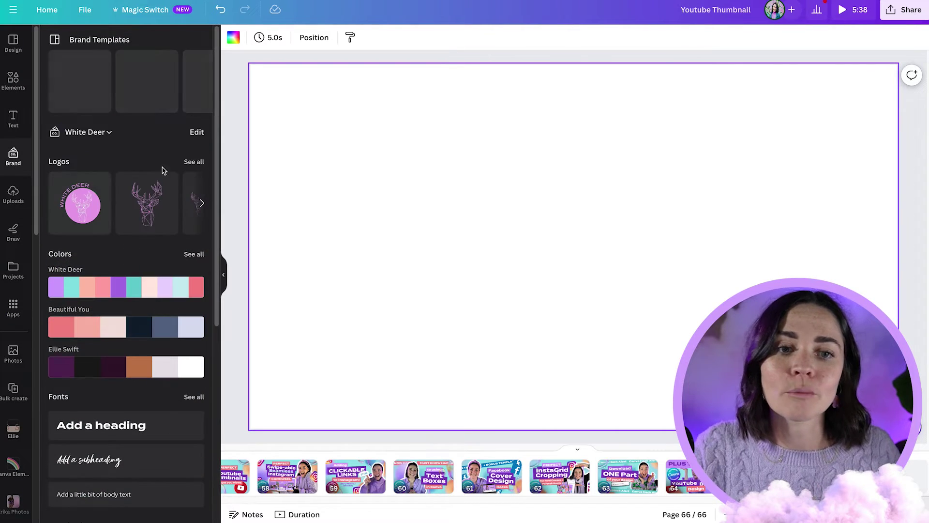
pyautogui.scroll(-3, 108, 289)
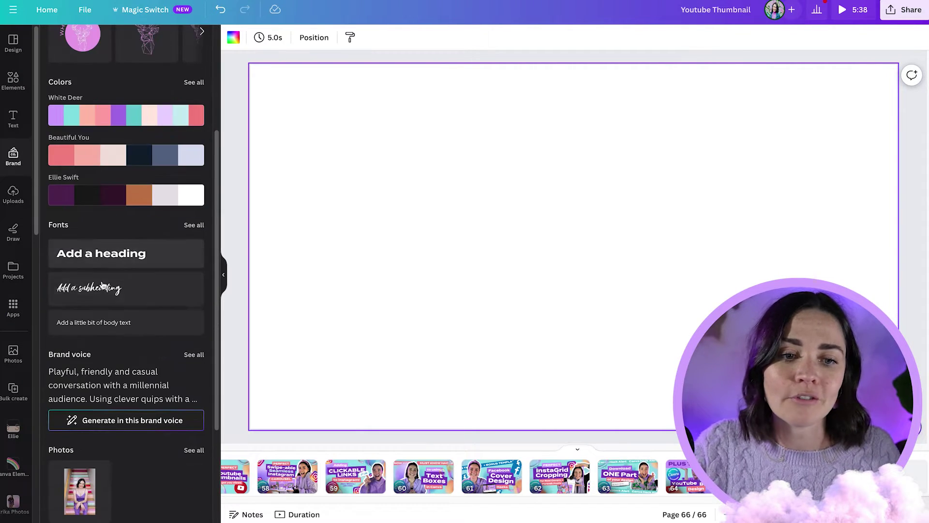
pyautogui.scroll(-3, 135, 290)
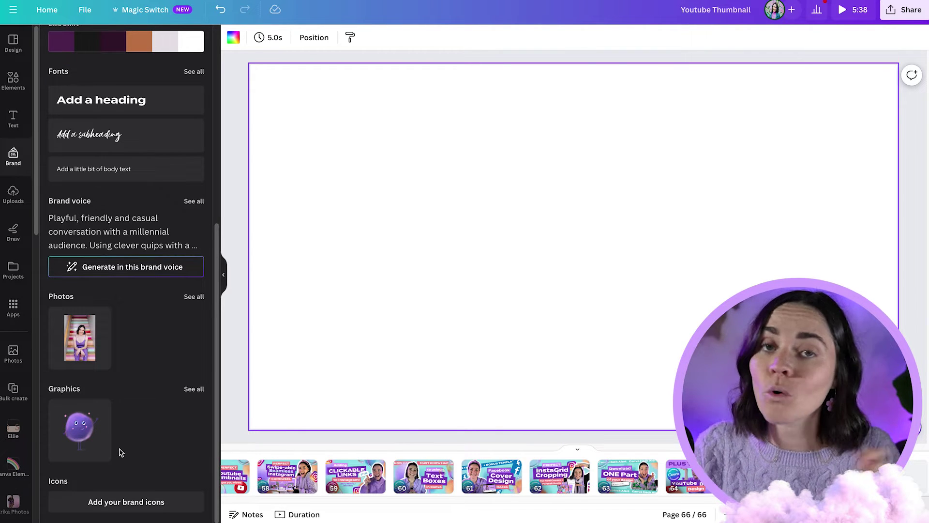
# Return to the White Deer Brand Elements folder and look back through its saved images
pyautogui.scroll(-5, 25, 406)
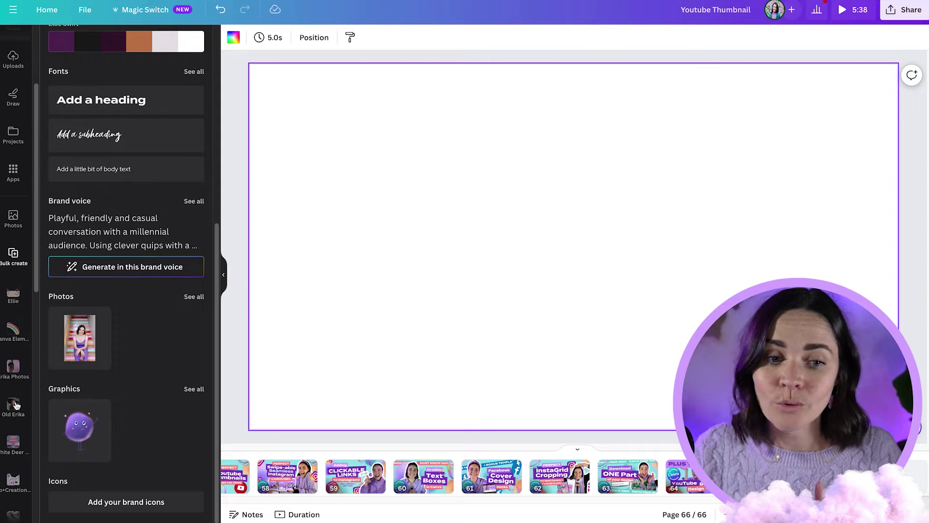
pyautogui.scroll(-3, 16, 405)
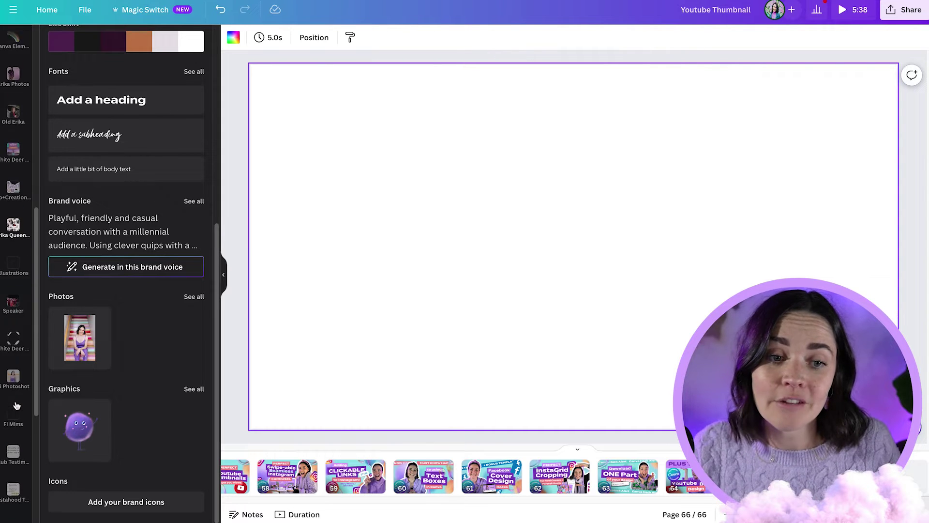
pyautogui.click(13, 333)
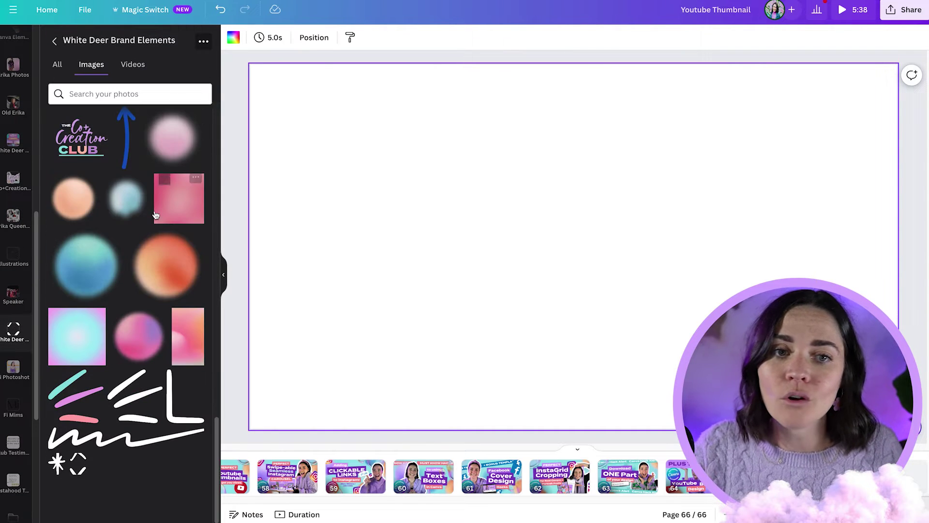
pyautogui.scroll(10, 156, 216)
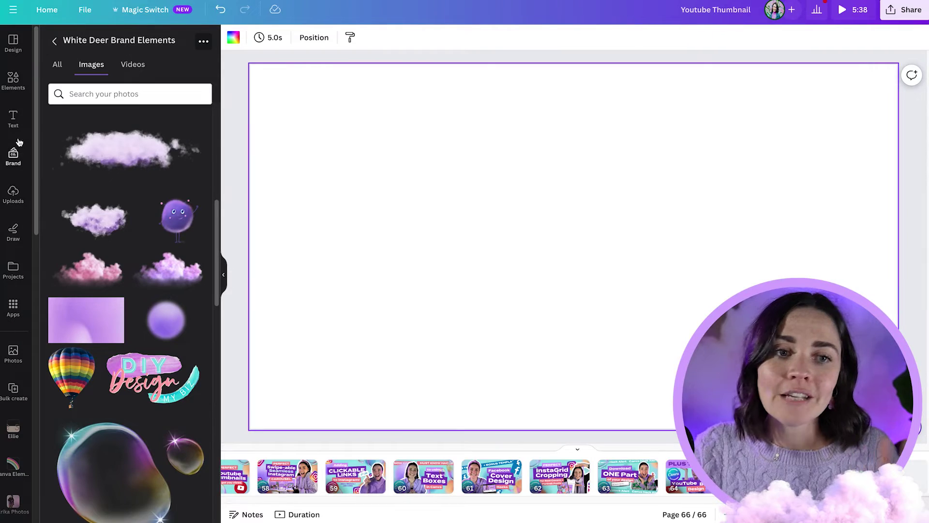
# Return to the Bold Foliage graphics and view the folder choices for saving the pink heart-shaped leaf
pyautogui.click(13, 82)
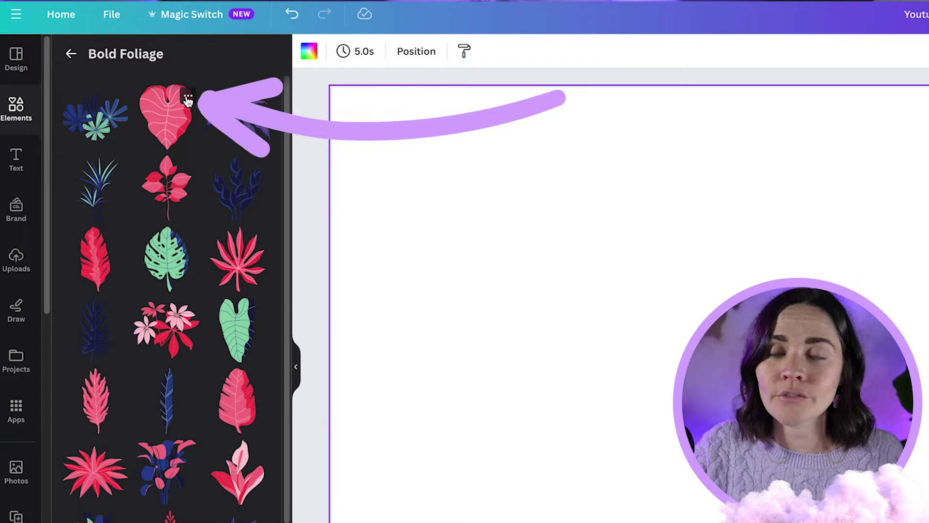
pyautogui.click(143, 71)
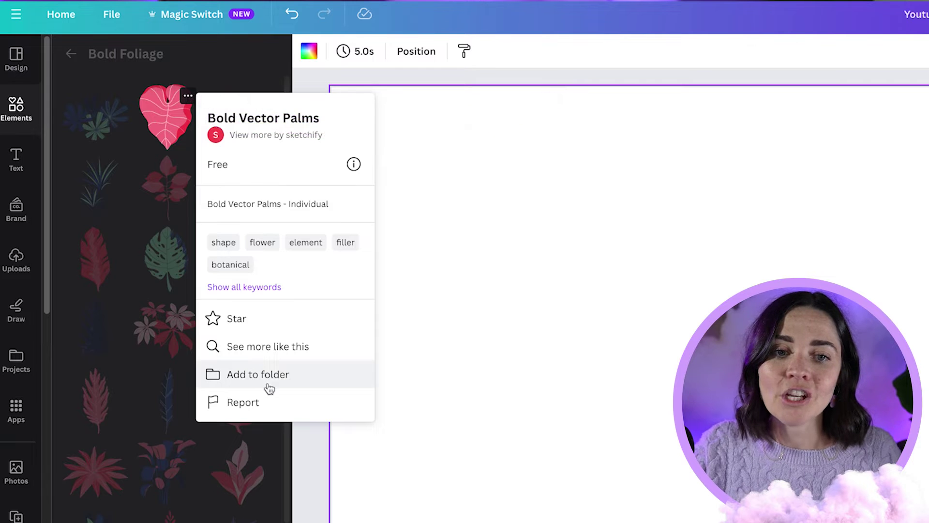
pyautogui.click(251, 374)
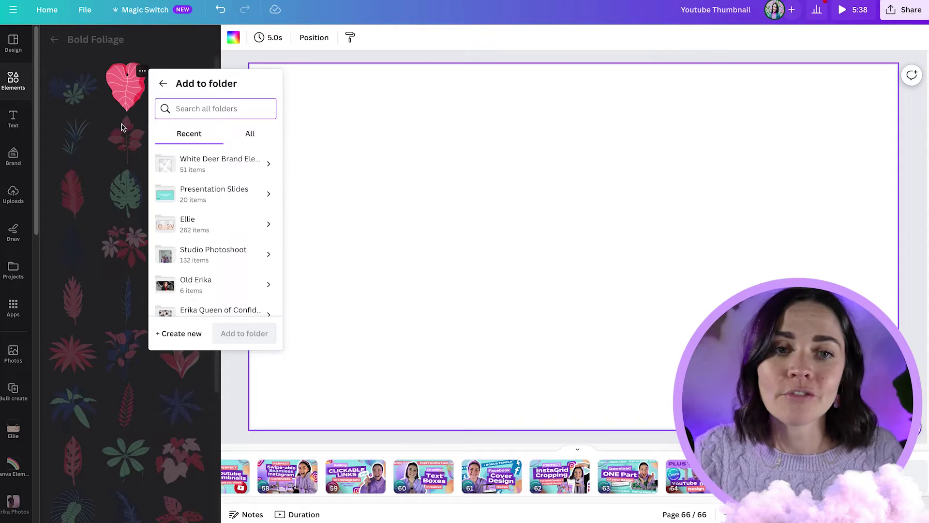
pyautogui.click(121, 127)
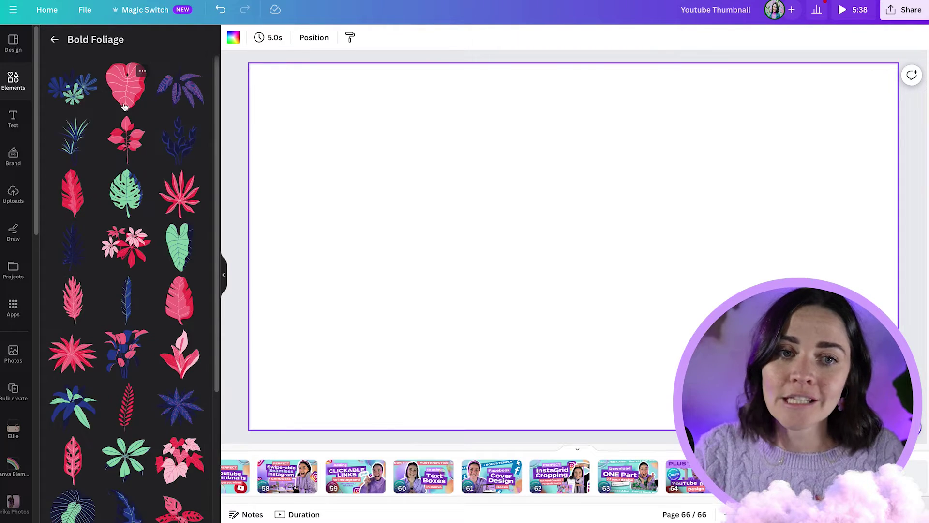
# Add the pink heart-shaped leaf to the blank page, enlarge it to most of the page height and place it near the center
pyautogui.click(133, 94)
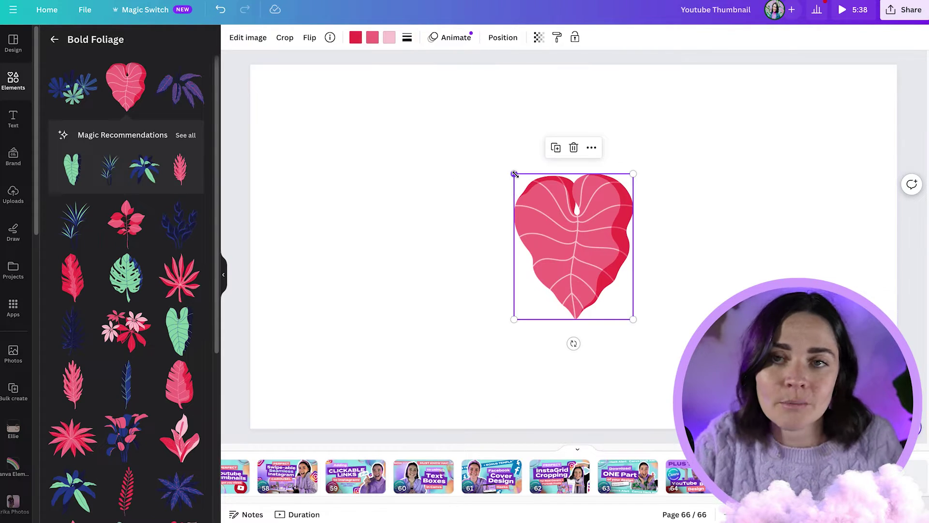
pyautogui.moveTo(514, 174); pyautogui.dragTo(454, 101)
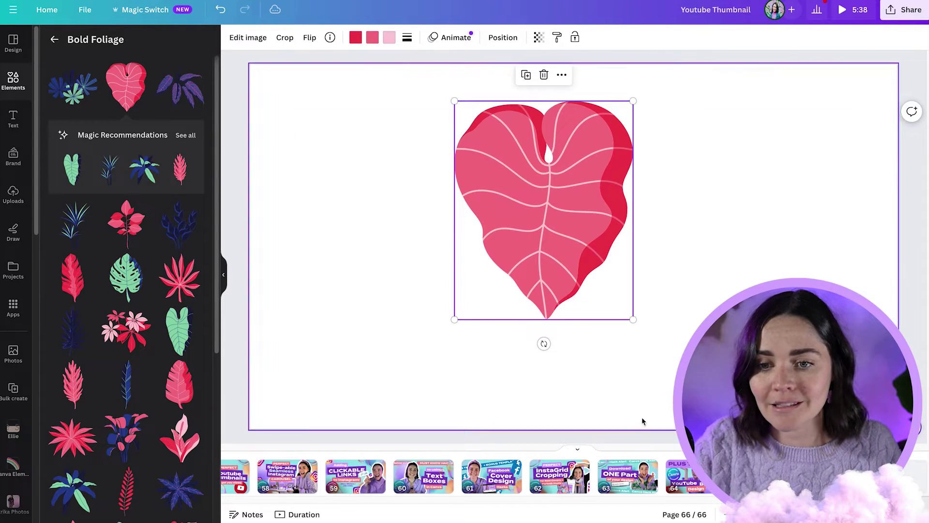
pyautogui.click(624, 479)
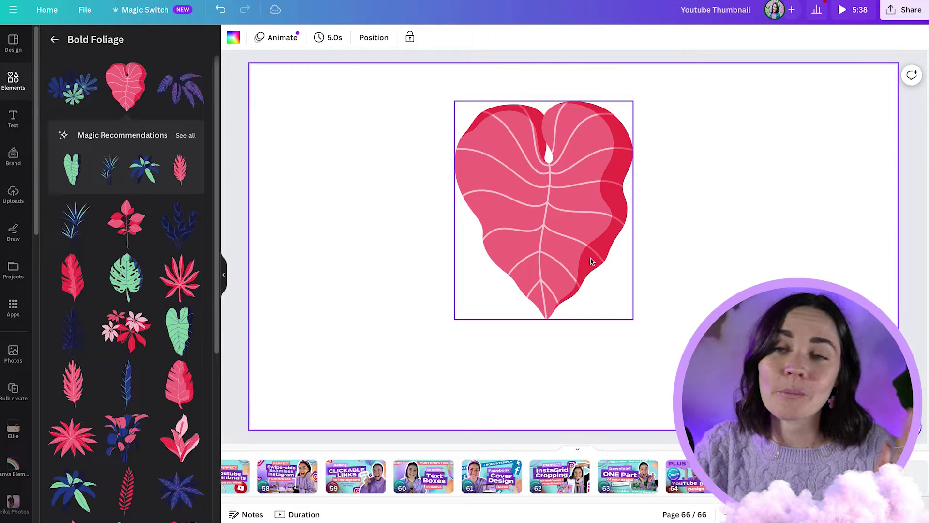
pyautogui.click(590, 262)
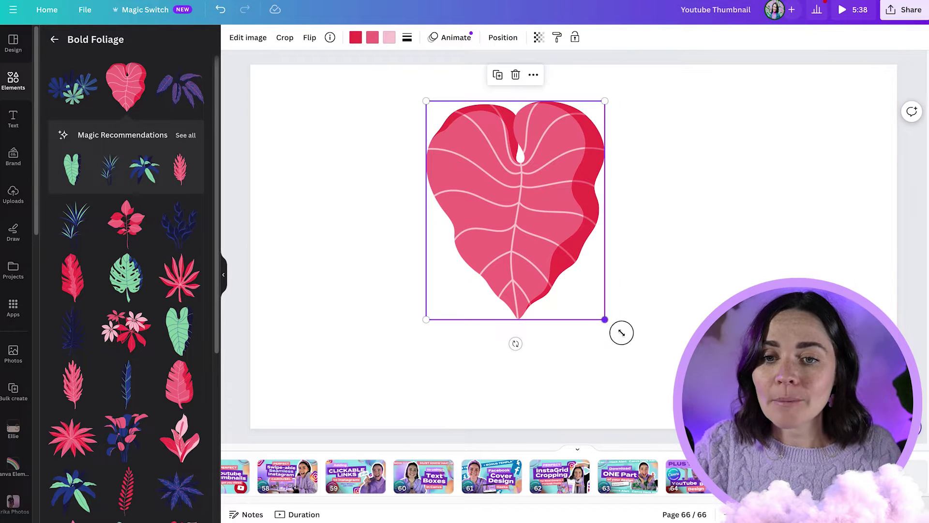
pyautogui.moveTo(605, 318); pyautogui.dragTo(650, 375)
pyautogui.moveTo(555, 251); pyautogui.dragTo(574, 248)
pyautogui.click(705, 272)
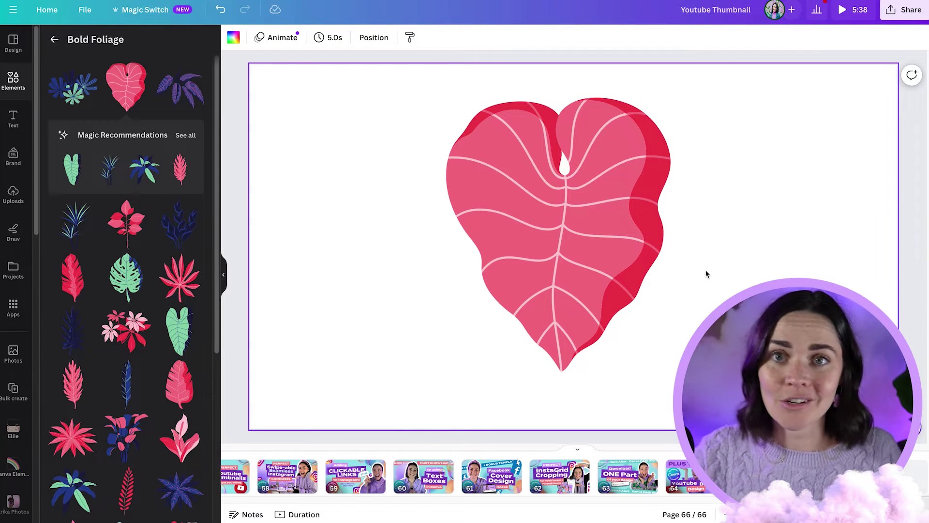
# Add a square shape over the middle of the leaf and set its fill to no color
pyautogui.click(18, 92)
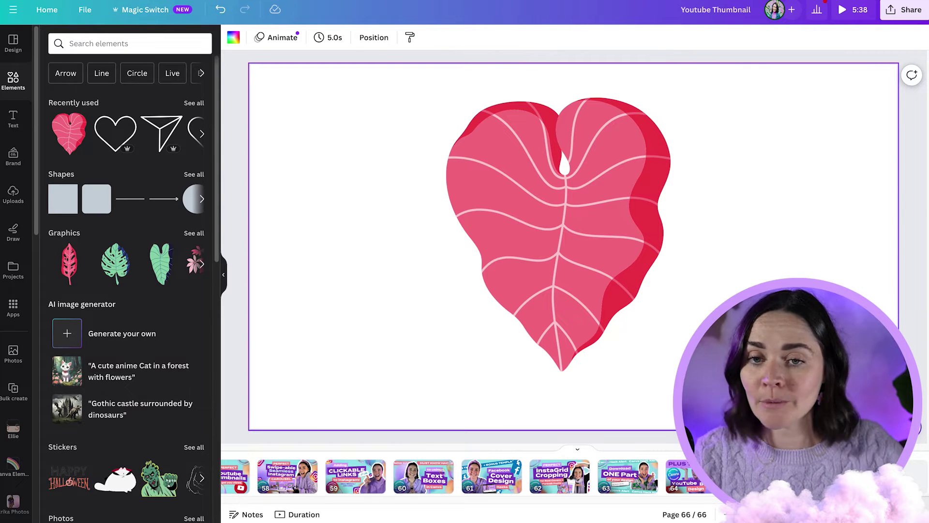
pyautogui.press('r')
pyautogui.click(648, 285)
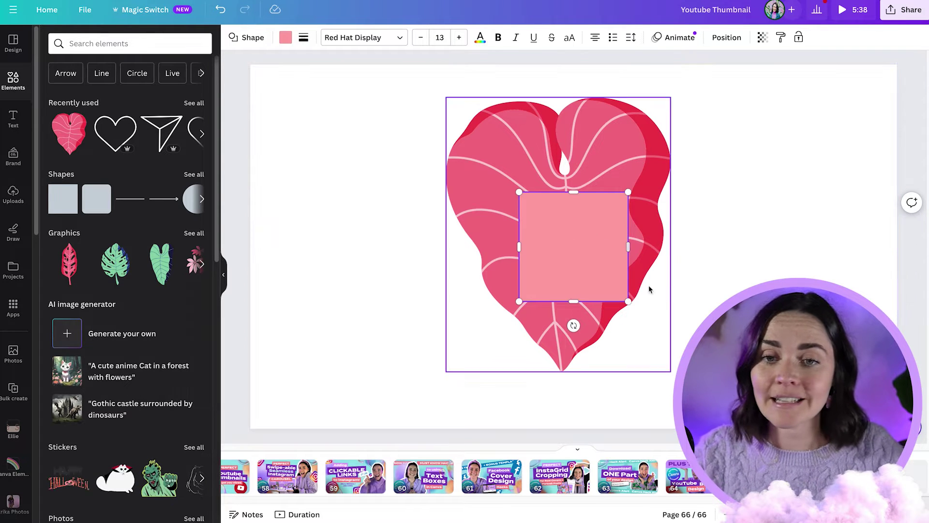
pyautogui.moveTo(590, 269); pyautogui.dragTo(575, 251)
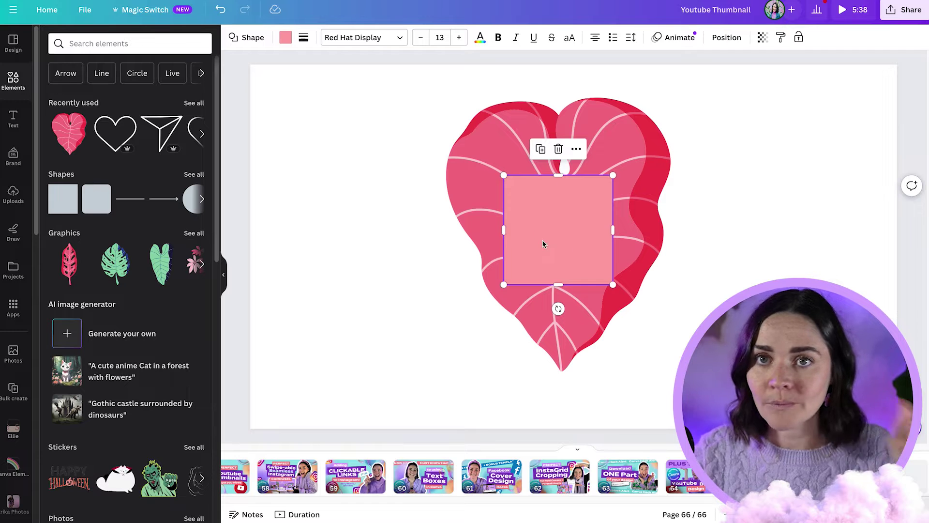
pyautogui.click(285, 37)
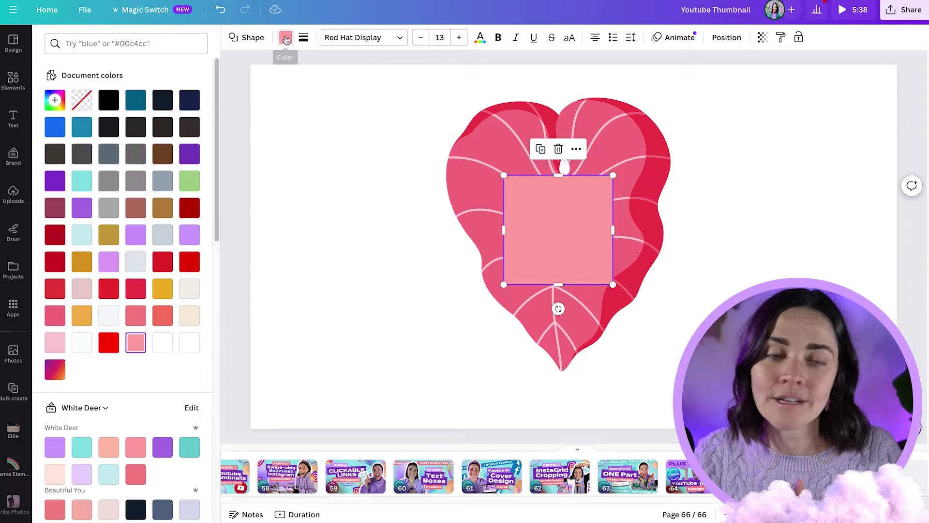
pyautogui.click(82, 100)
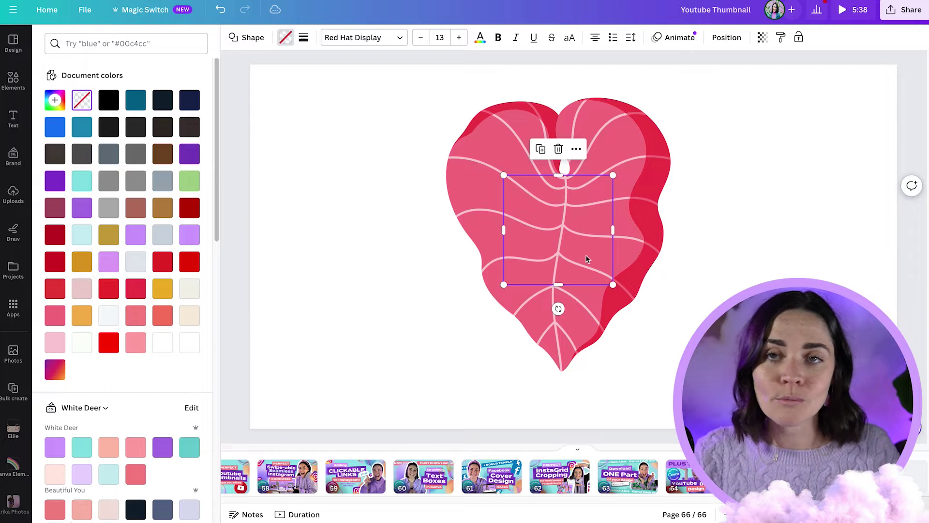
# Select the leaf and transparent square together and choose PNG as the file type for downloading the selection
pyautogui.click(726, 234)
pyautogui.click(512, 251)
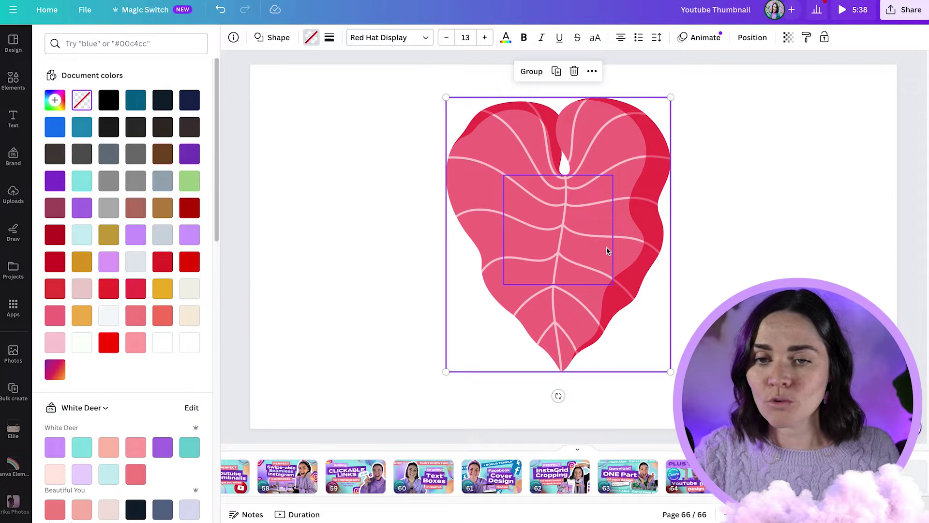
pyautogui.click(702, 244)
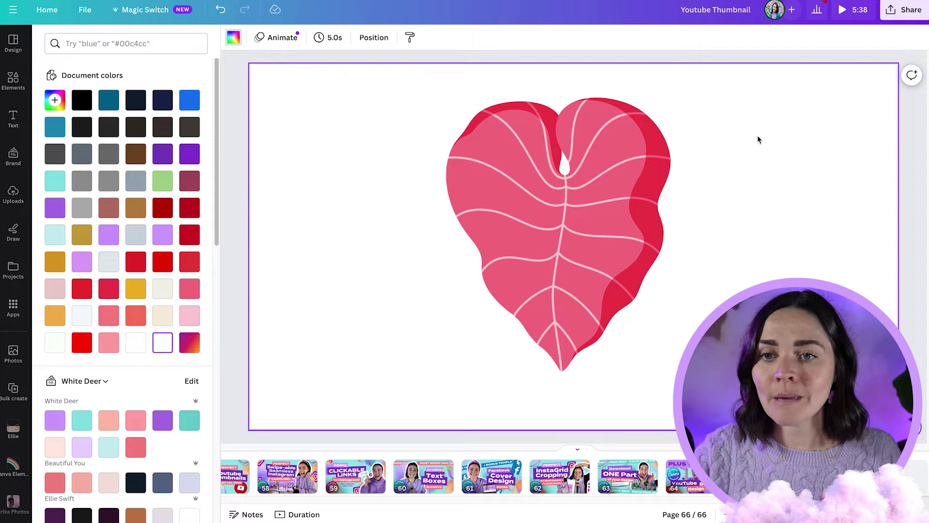
pyautogui.moveTo(761, 133); pyautogui.dragTo(572, 278)
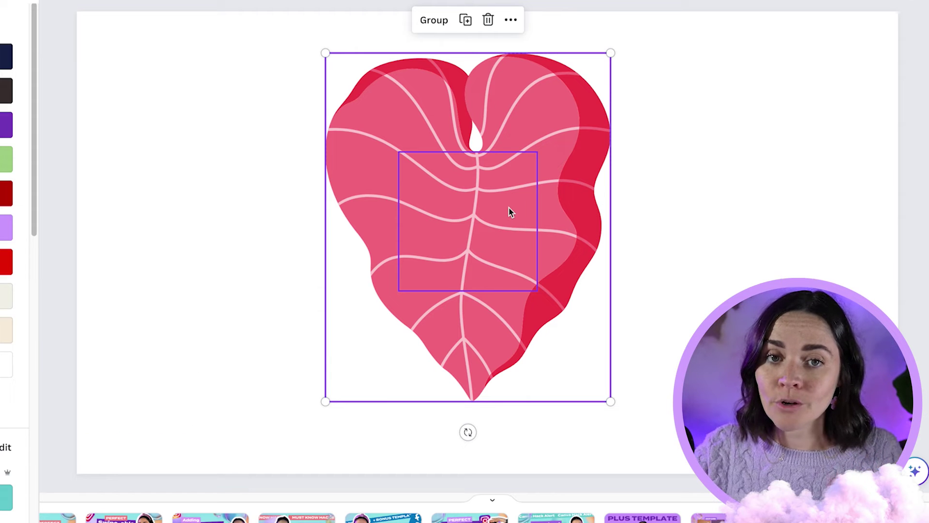
pyautogui.rightClick(488, 182)
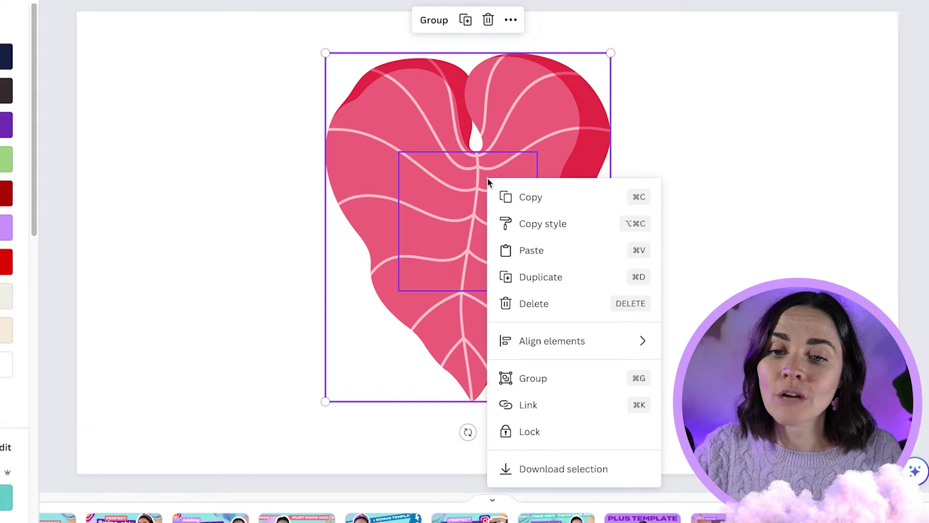
pyautogui.click(556, 469)
pyautogui.click(769, 38)
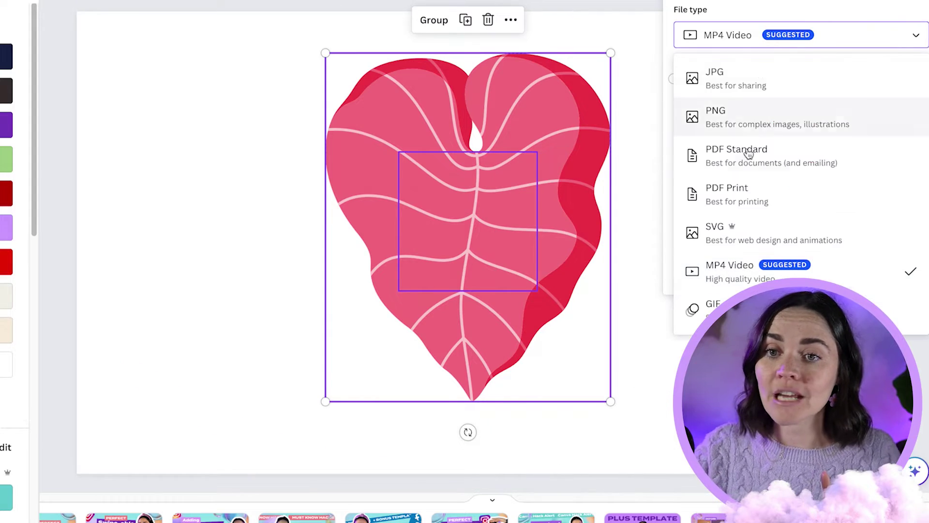
pyautogui.click(798, 116)
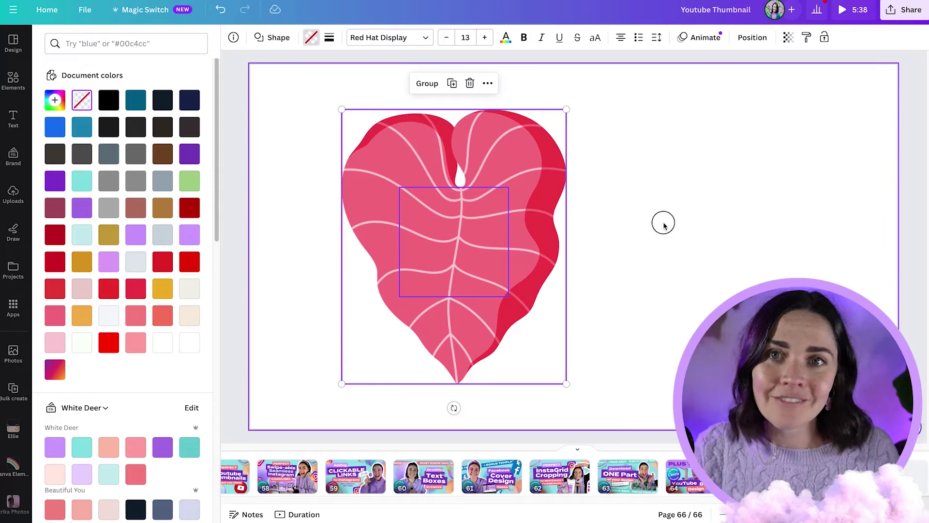
# Nudge the transparent square slightly upward on the leaf and bring up the options for the leaf alone
pyautogui.click(661, 221)
pyautogui.moveTo(458, 240)
pyautogui.mouseDown()
pyautogui.moveTo(477, 227)
pyautogui.moveTo(469, 231)
pyautogui.mouseUp()
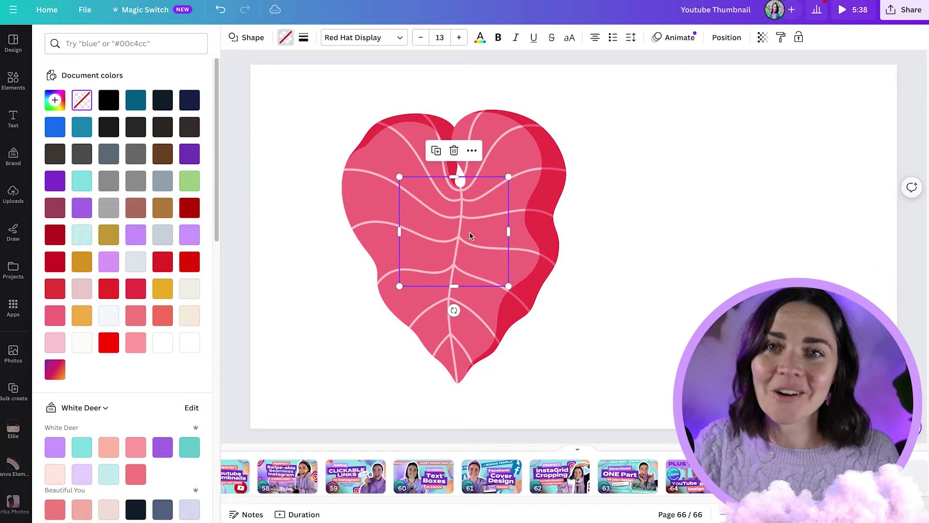
pyautogui.click(539, 230)
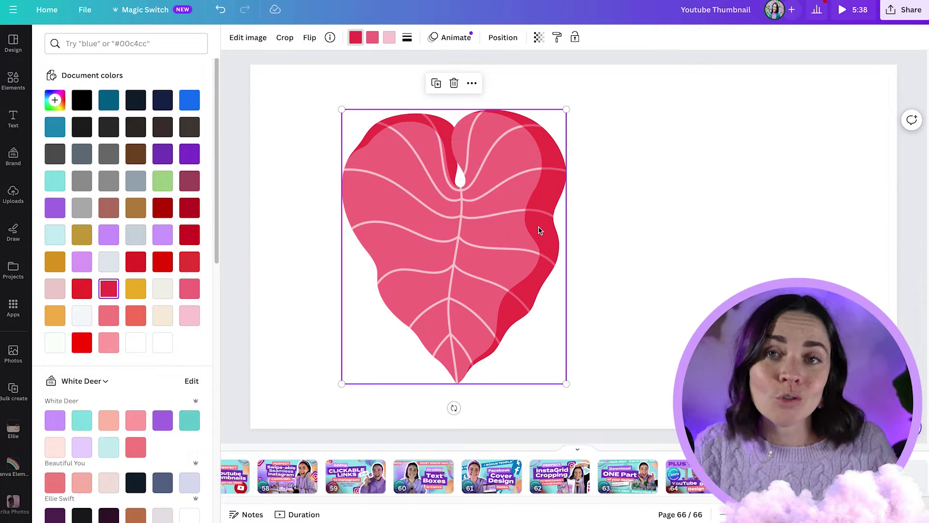
pyautogui.rightClick(529, 159)
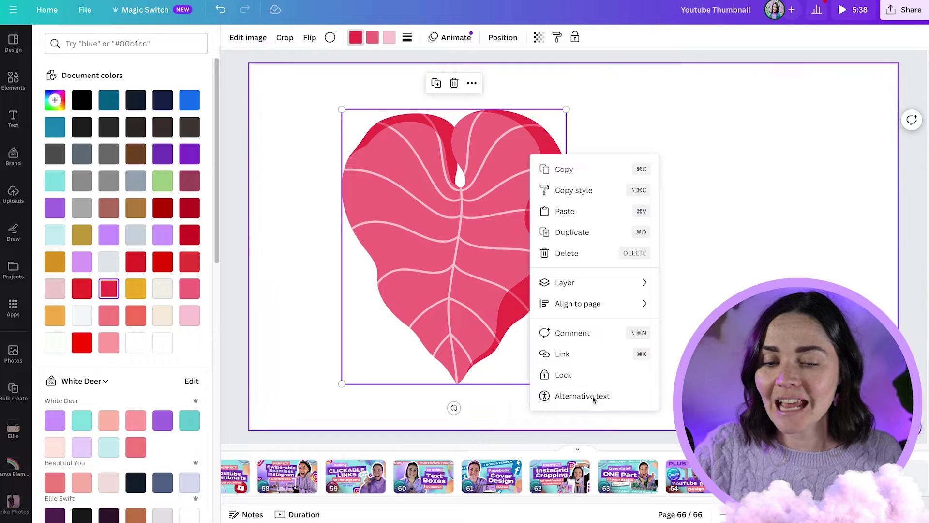
# Reselect the leaf together with the transparent square and open the download settings for that selection
pyautogui.click(695, 174)
pyautogui.moveTo(696, 171); pyautogui.dragTo(432, 306)
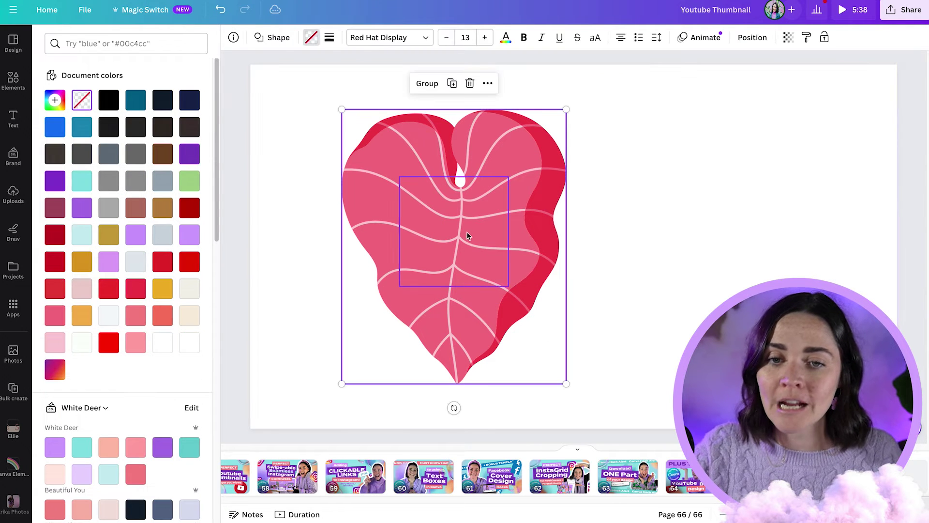
pyautogui.rightClick(470, 231)
pyautogui.click(529, 460)
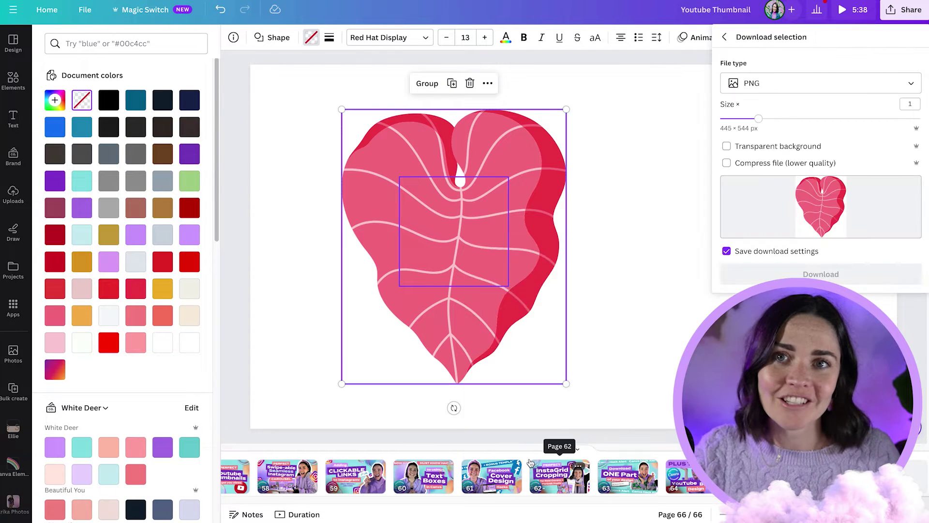
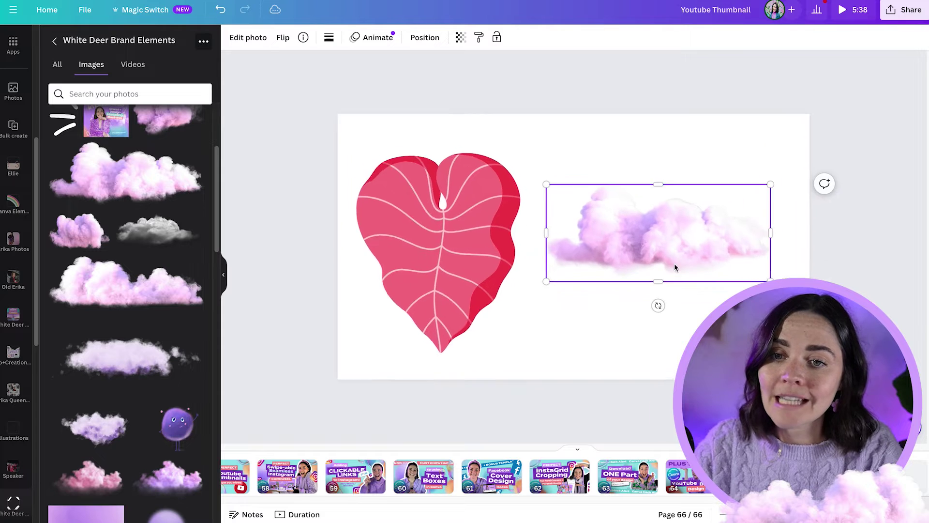
# Place a duplicate of the leaf's transparent square over the pink cloud and shorten it to about half its height
pyautogui.click(417, 246)
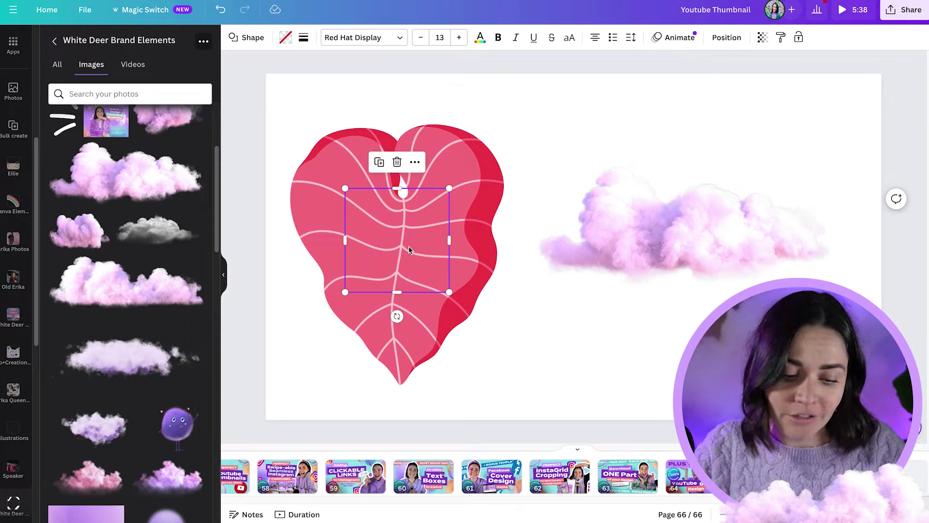
pyautogui.moveTo(408, 244); pyautogui.dragTo(695, 259)
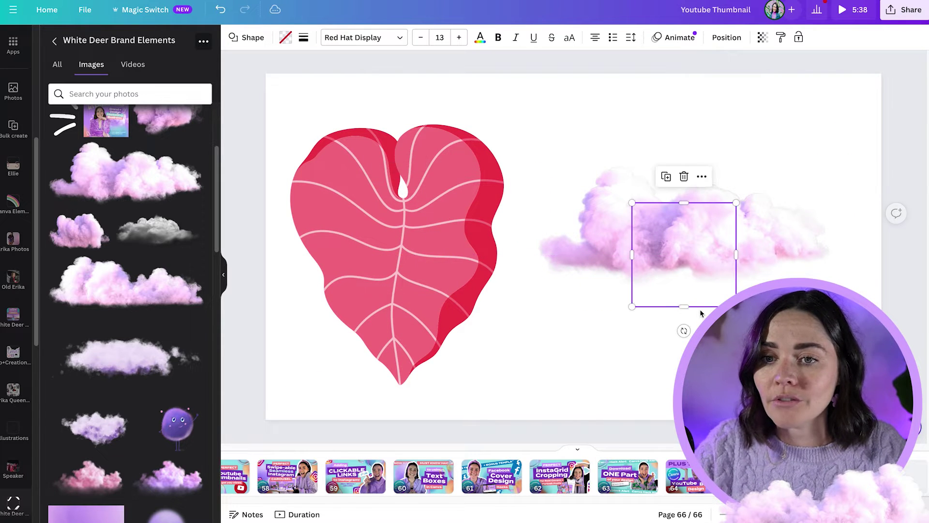
pyautogui.moveTo(682, 305); pyautogui.dragTo(680, 260)
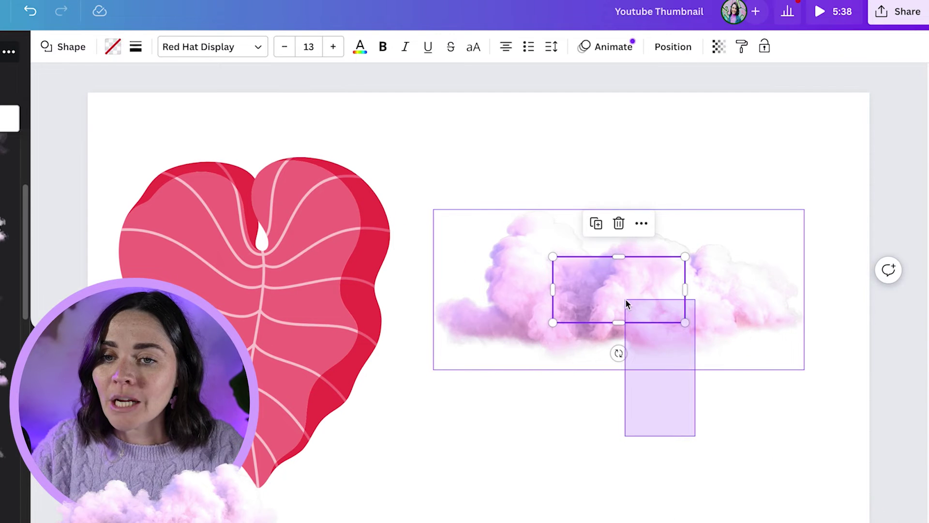
# Select the cloud with its transparent shape and download the selection as an enlarged PNG with a transparent background
pyautogui.moveTo(625, 298); pyautogui.dragTo(629, 300)
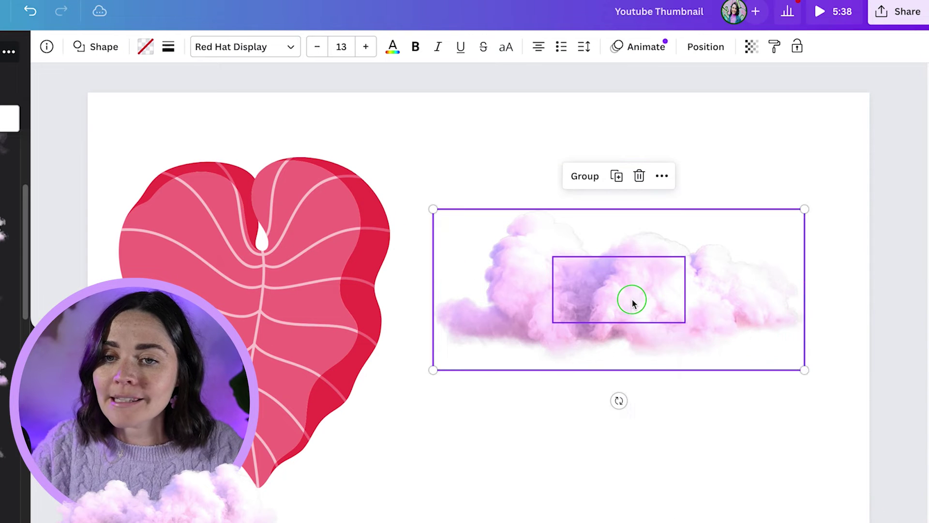
pyautogui.rightClick(632, 300)
pyautogui.click(697, 521)
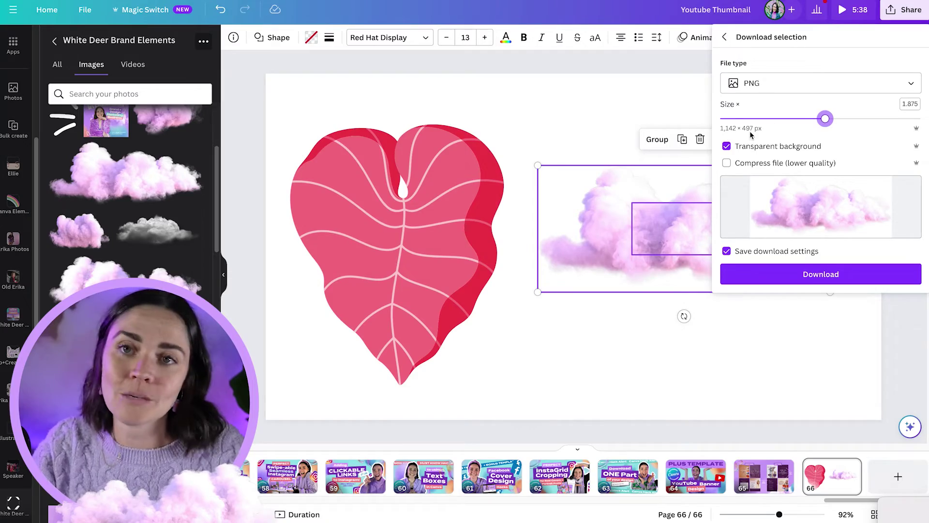
pyautogui.moveTo(825, 119); pyautogui.dragTo(872, 119)
pyautogui.click(816, 274)
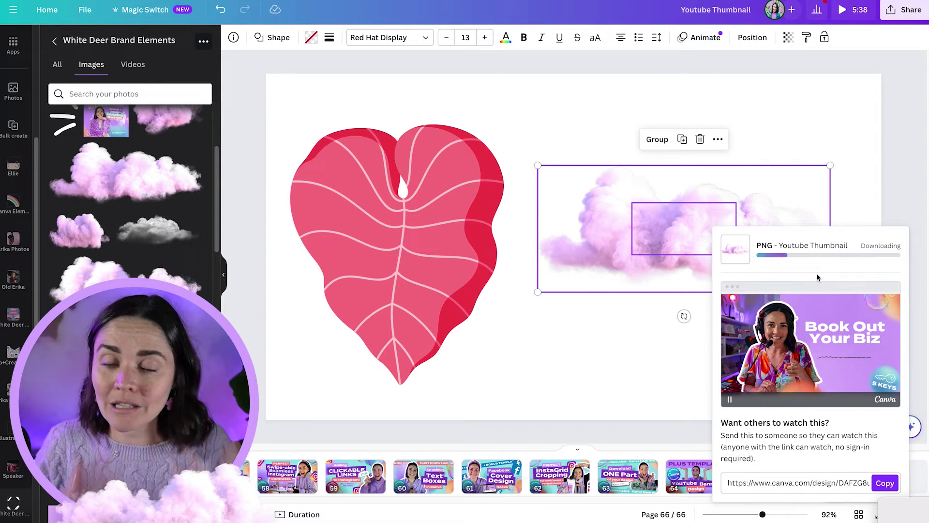
pyautogui.click(601, 116)
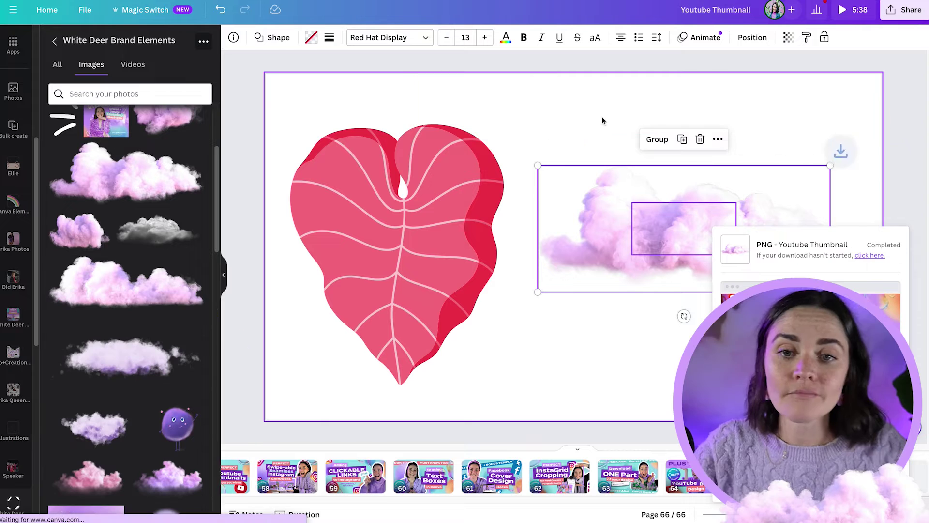
# Select the leaf and the transparent square on top of it together
pyautogui.click(428, 215)
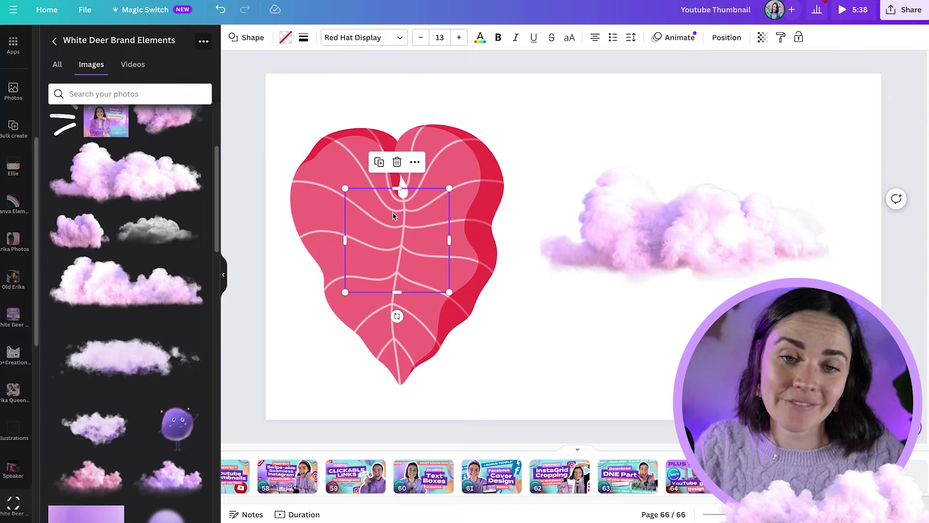
pyautogui.click(290, 297)
pyautogui.click(378, 233)
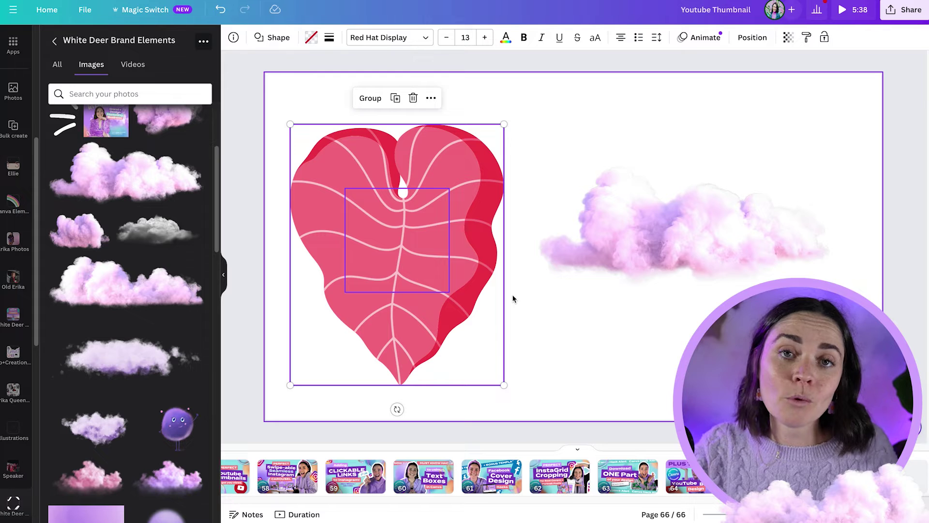
# Try recoloring the leaf alone, replacing its dark red shade with White Deer brand purple and trying the brand turquoise
pyautogui.click(529, 303)
pyautogui.click(459, 198)
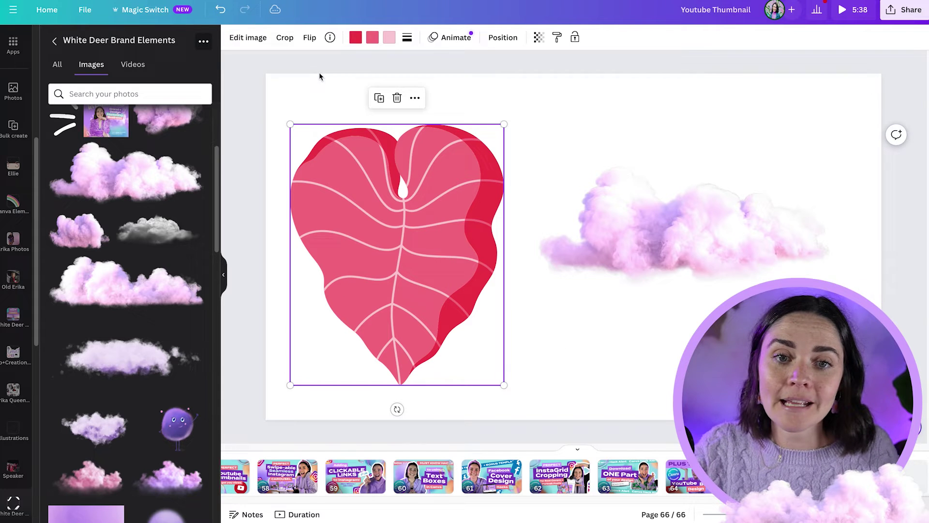
pyautogui.click(355, 38)
pyautogui.scroll(-4, 89, 227)
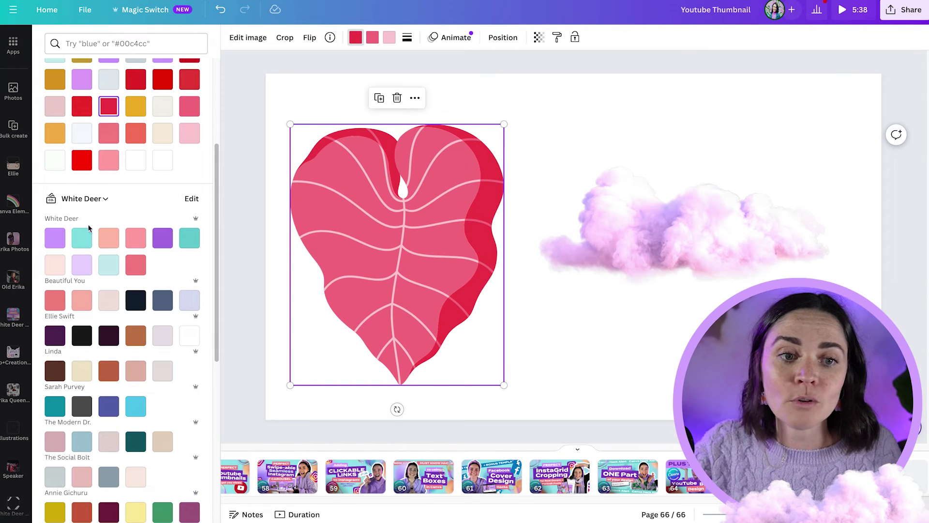
pyautogui.click(56, 237)
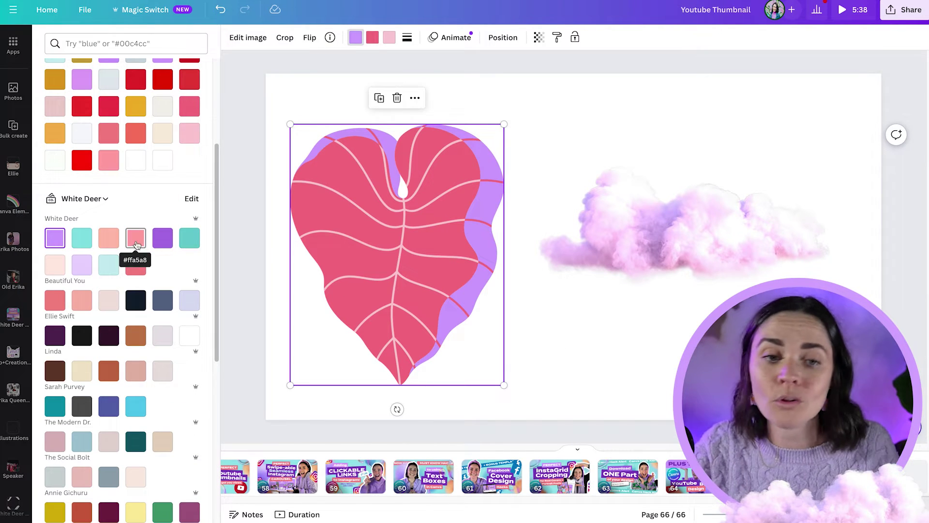
pyautogui.click(82, 238)
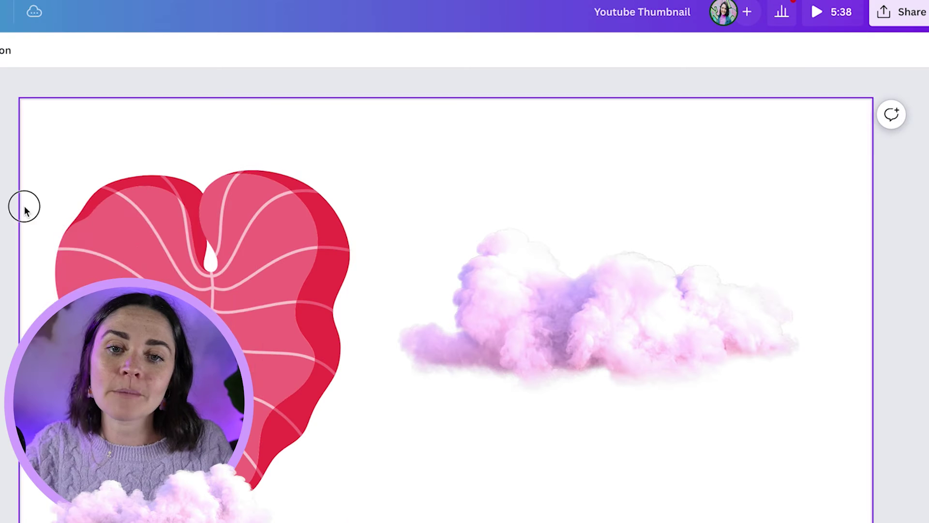
# Open the options for the combined leaf and transparent square selection
pyautogui.rightClick(257, 366)
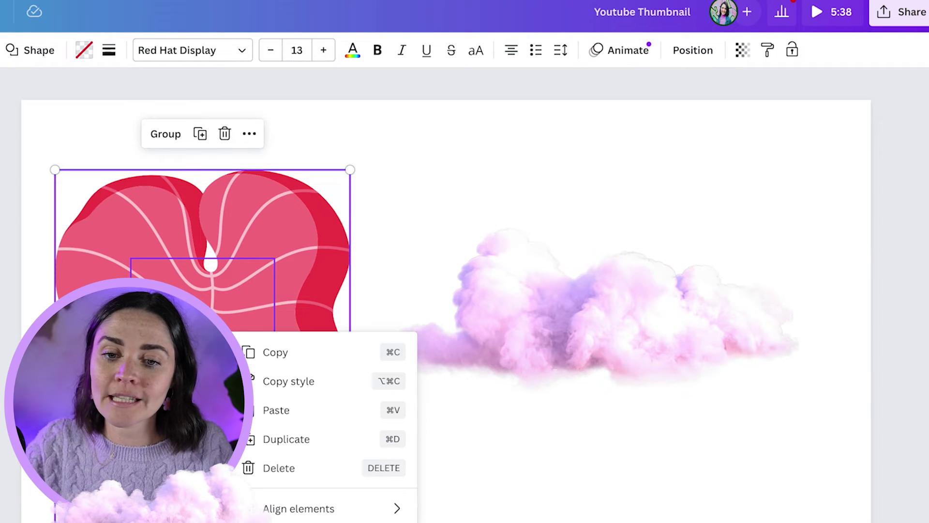